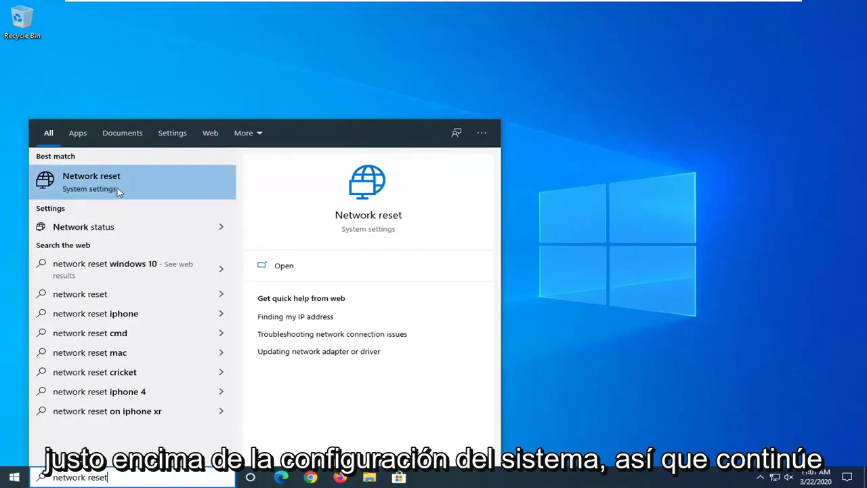
Step: Open the Network reset settings page, reset the network settings, confirm the reset, and dismiss the sign-out notice and the Settings window
left_click(119, 192)
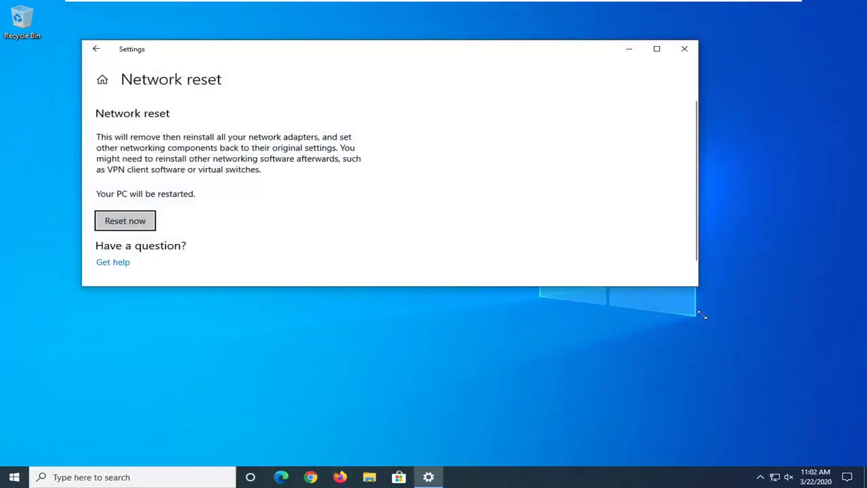
left_click_drag(702, 315, 702, 412)
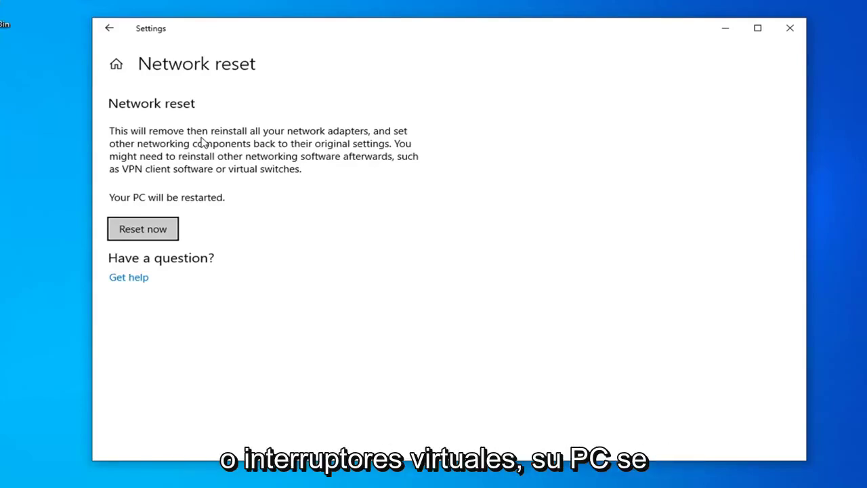
left_click(163, 230)
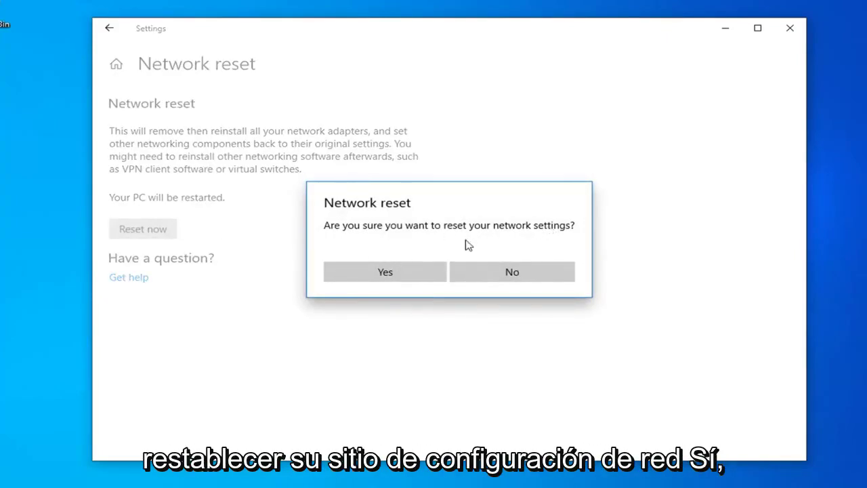
left_click(397, 276)
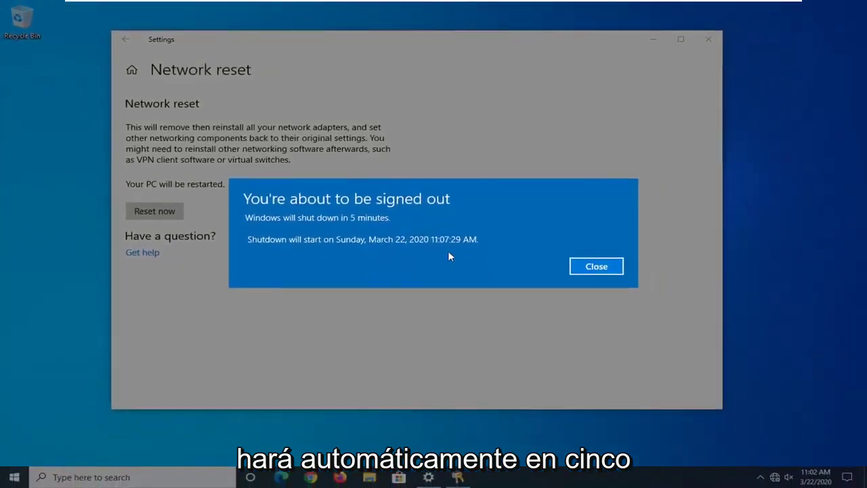
left_click(621, 277)
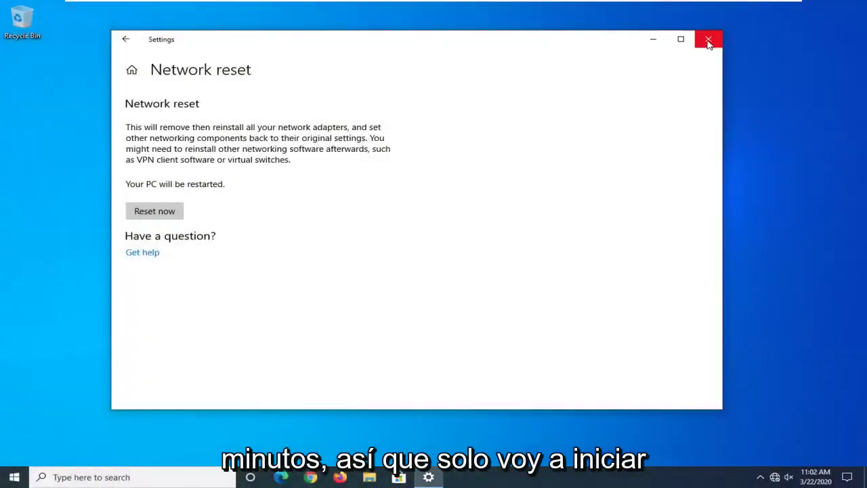
left_click(709, 38)
Step: Restart the computer and decline making the PC discoverable on the network
left_click(15, 477)
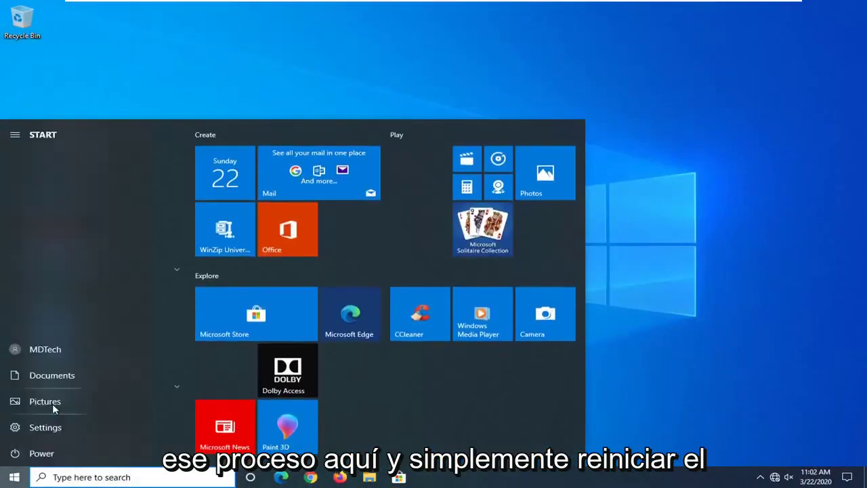
left_click(14, 453)
left_click(11, 457)
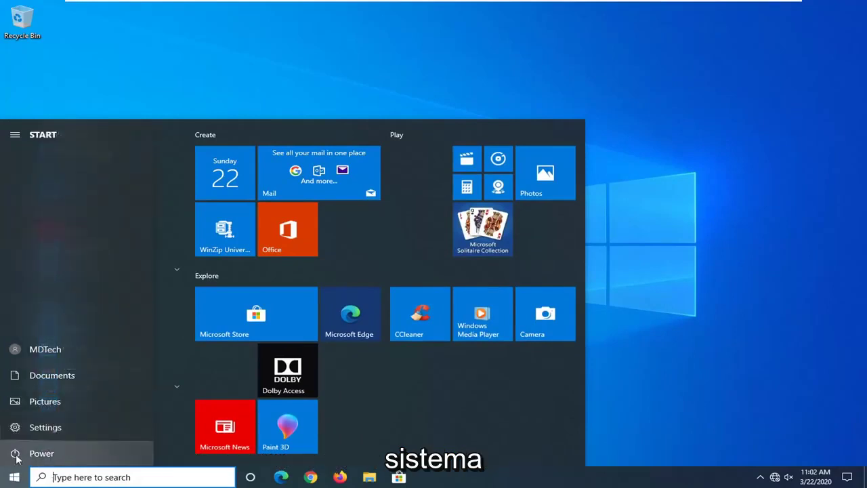
left_click(101, 459)
left_click(37, 425)
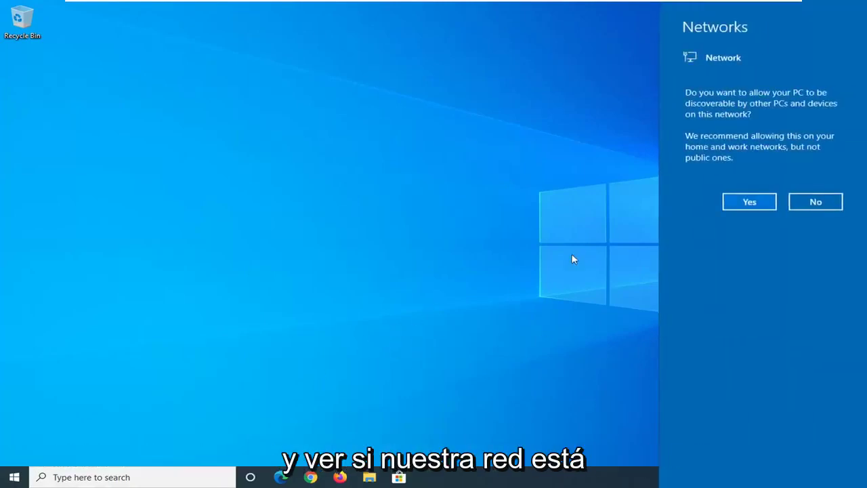
left_click(798, 202)
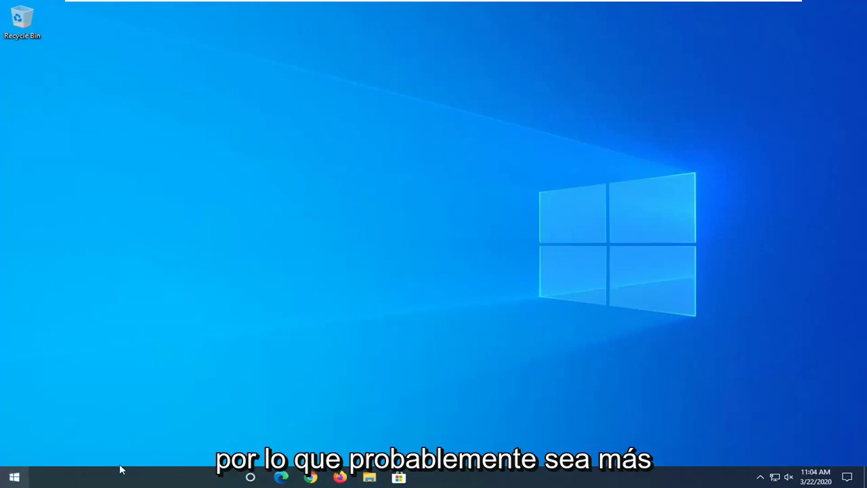
Step: Search for cmd and open Command Prompt as administrator, allowing it to make changes to the device
key("super")
type("cmd")
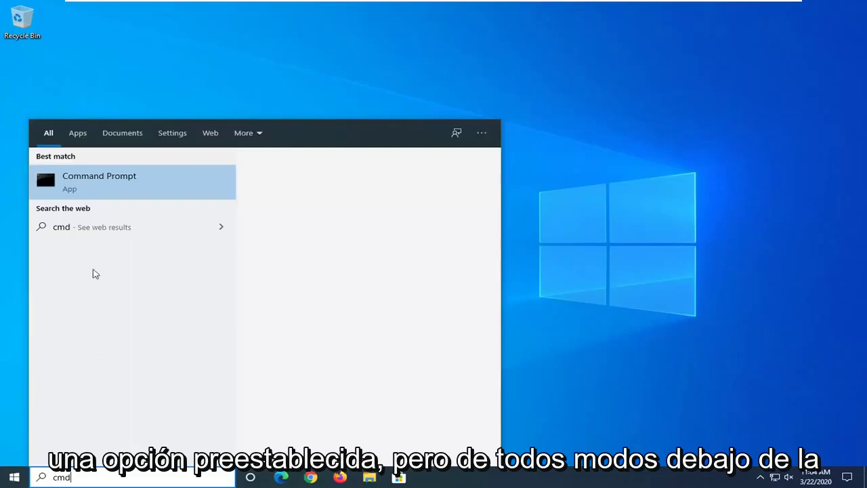
right_click(92, 187)
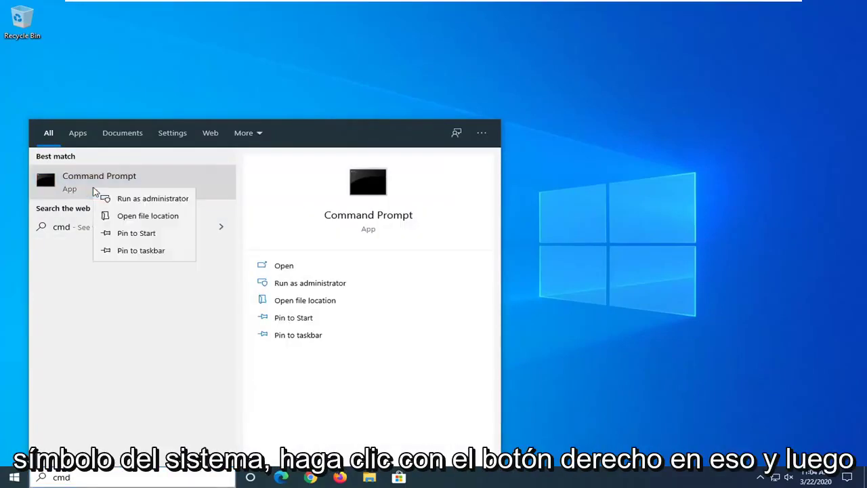
left_click(127, 198)
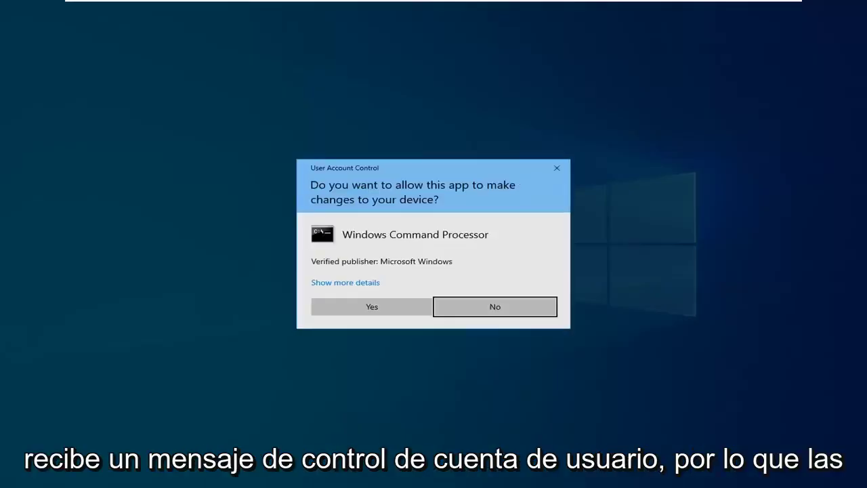
left_click(384, 307)
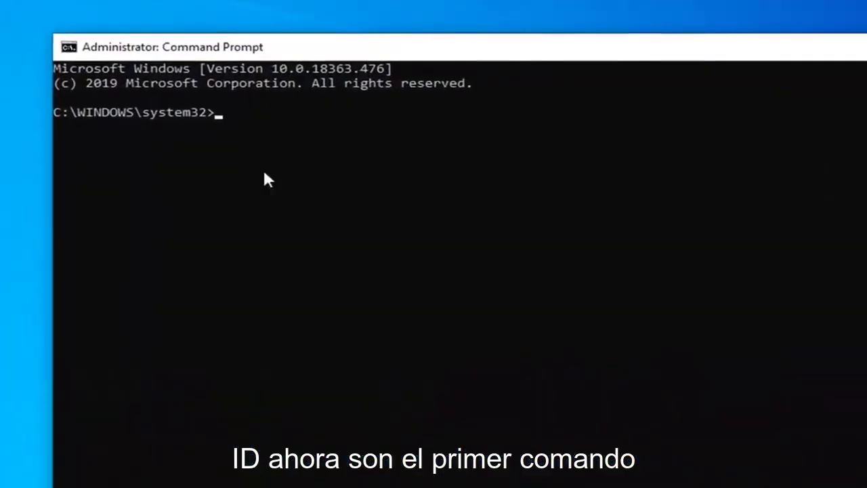
Step: Run the command netsh winsock reset catalog to reset the Winsock catalog
type("netsh")
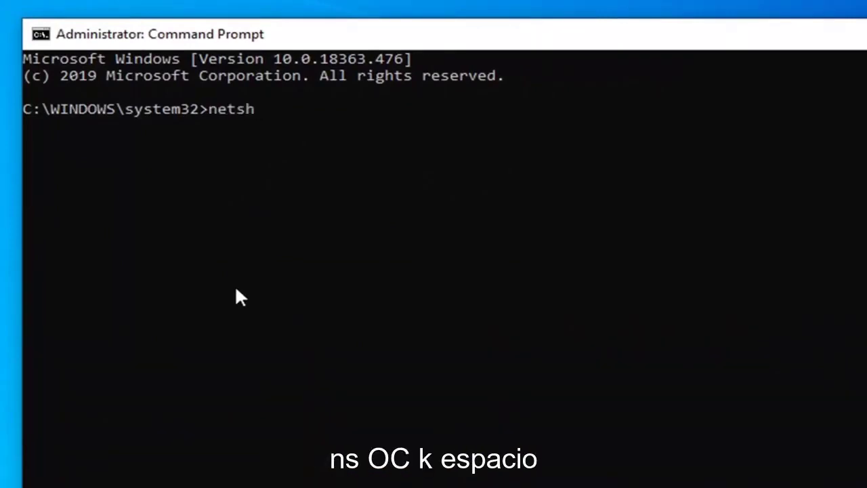
type(" winsock")
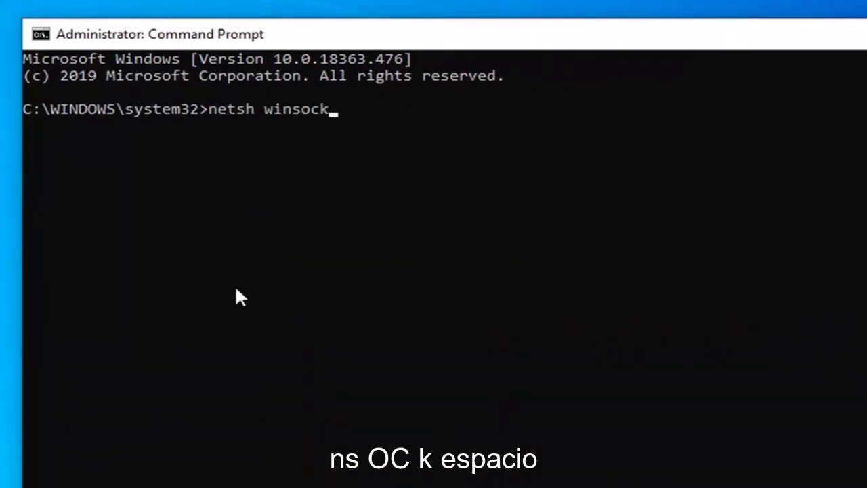
type(" reset ")
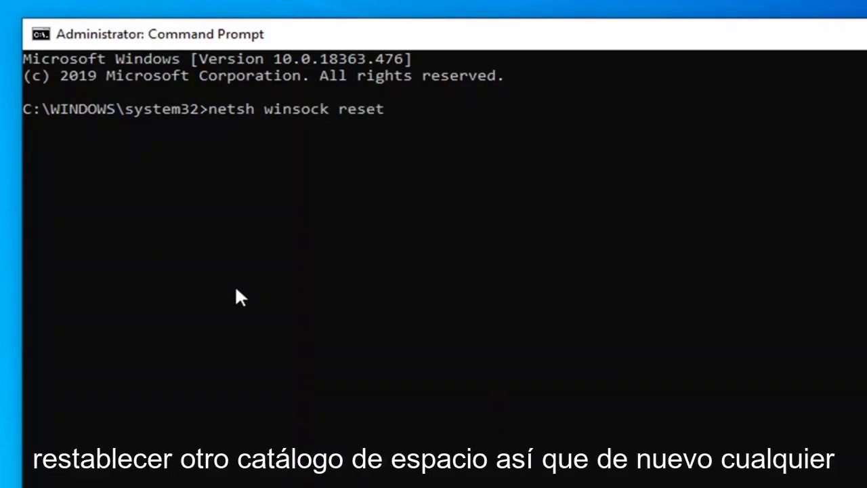
type("catalog")
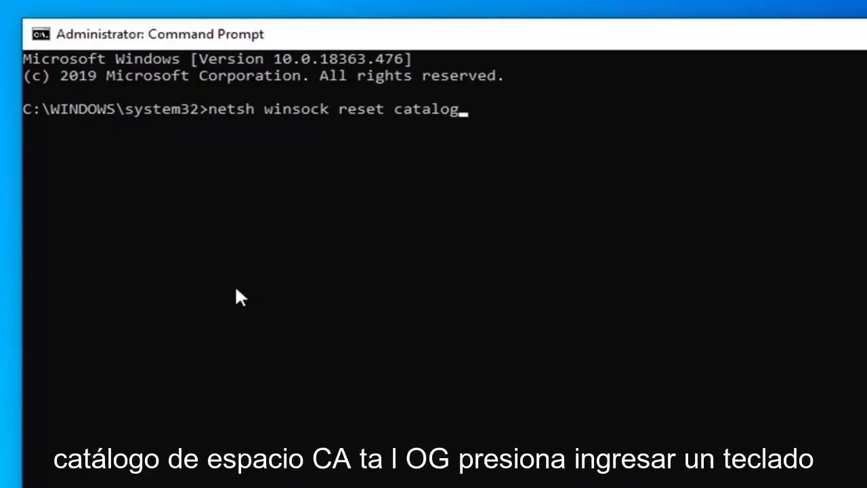
key("Return")
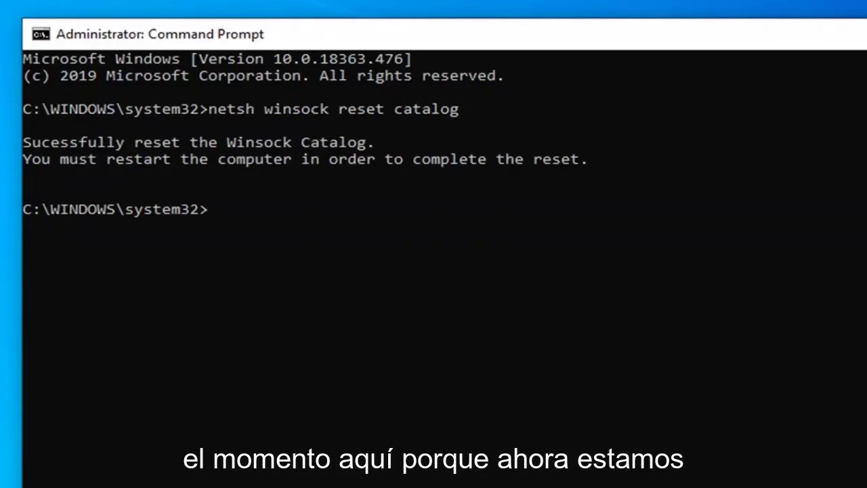
Step: Run the command netsh int ipv4 reset reset.log to reset IPv4, and close Command Prompt
type("ne")
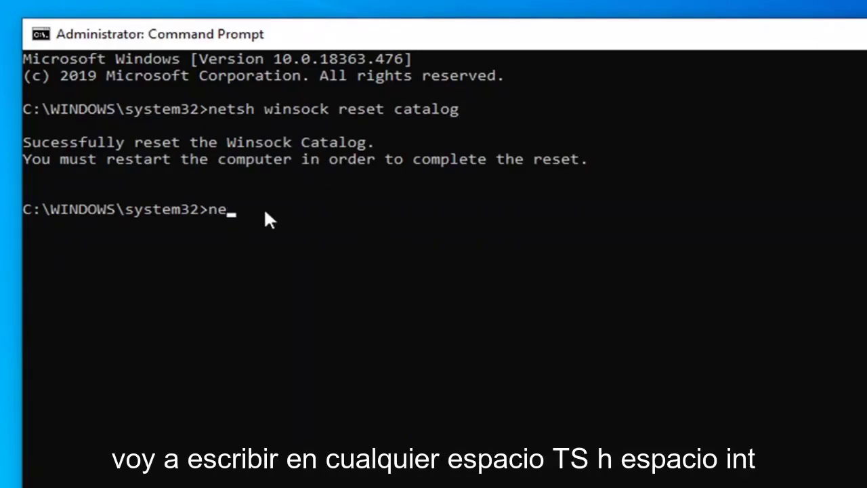
type("tsh int ip")
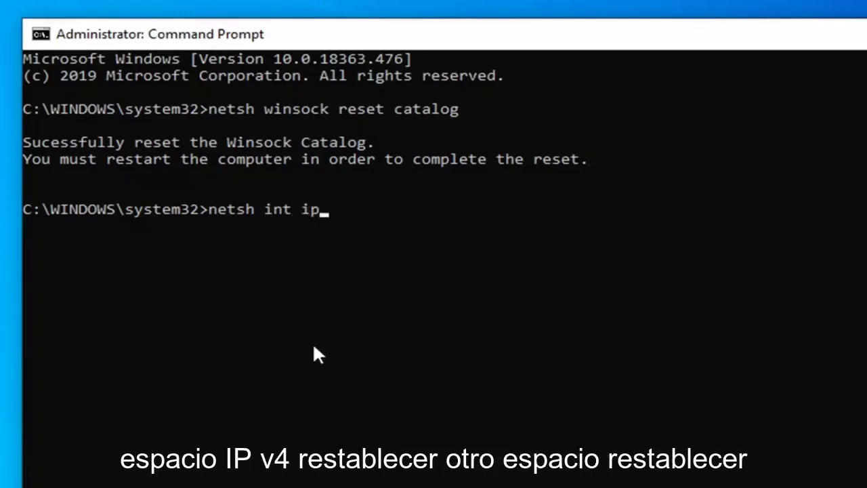
type("v4 reset")
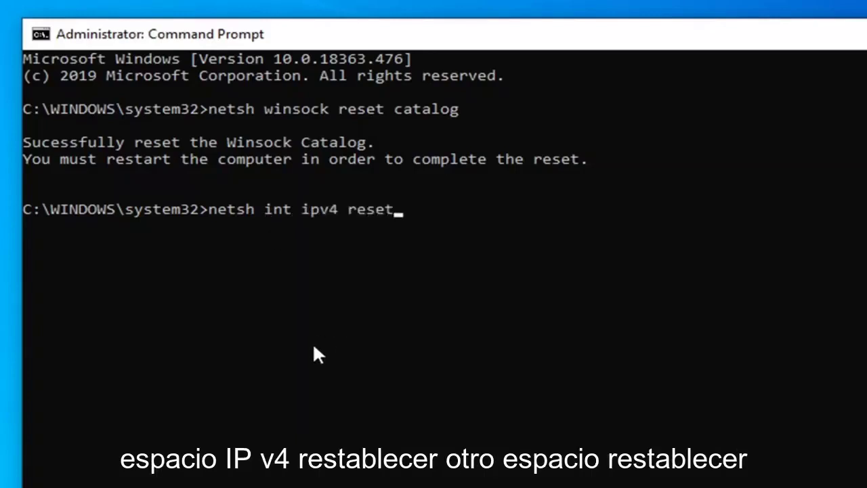
type(" reset.log")
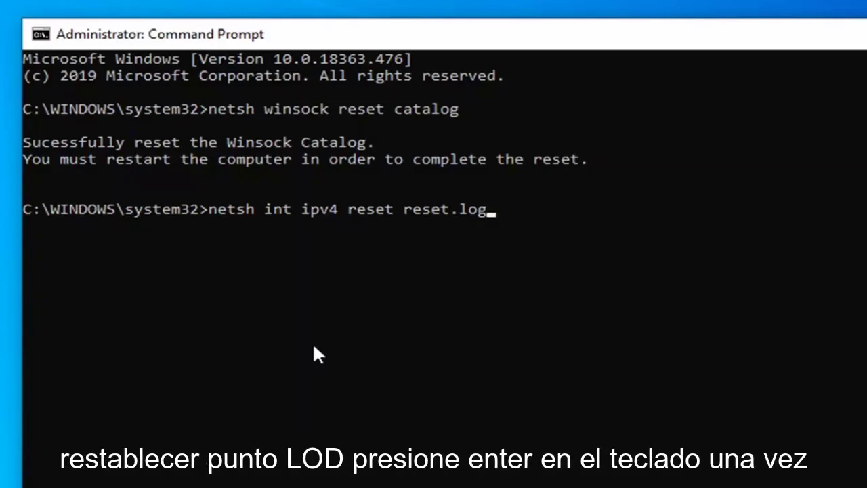
key("Return")
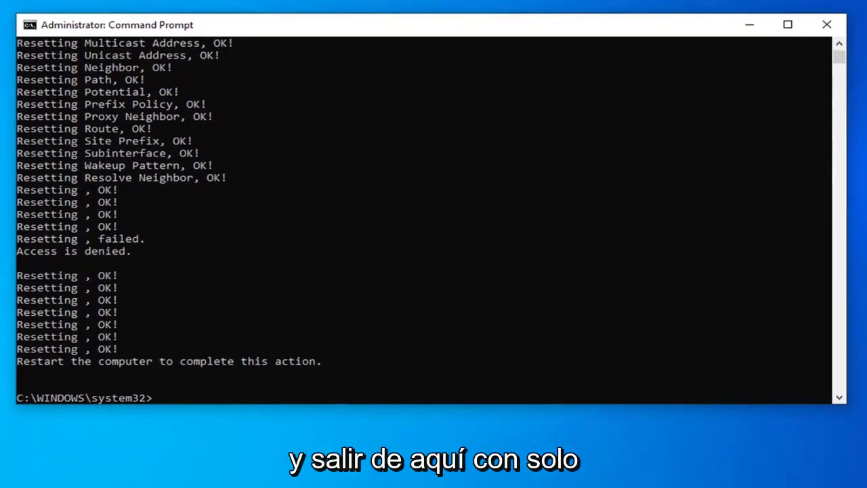
left_click(826, 27)
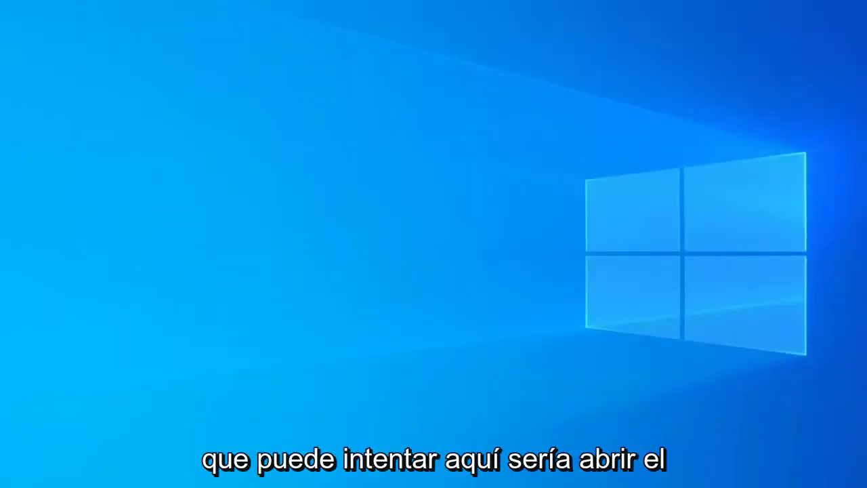
Step: Search for device manager, open Device Manager and expand the Network adapters category
key("super")
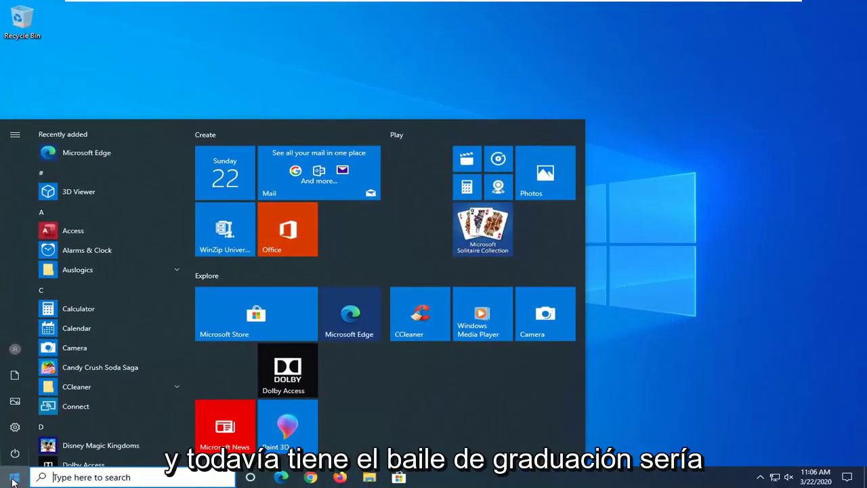
type("device manager")
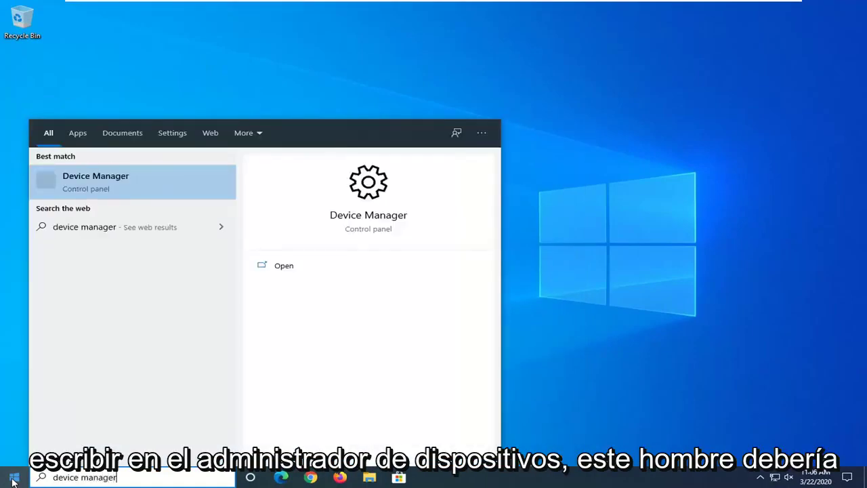
left_click(103, 188)
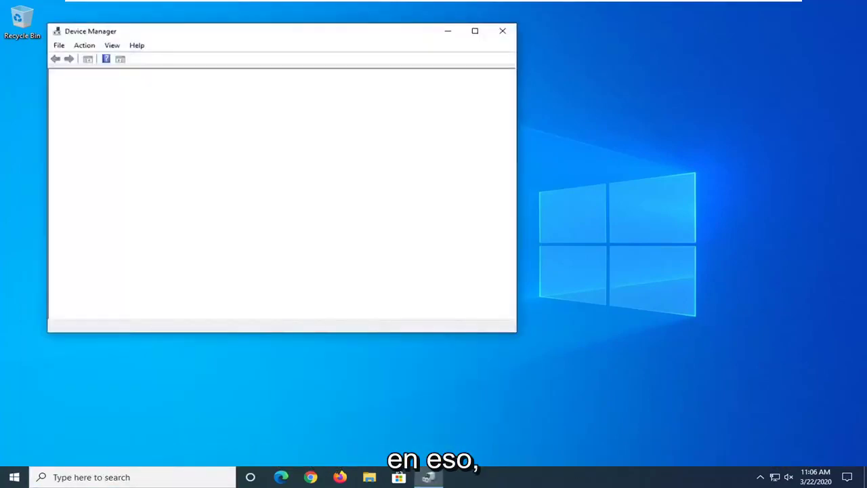
left_click_drag(330, 34, 436, 48)
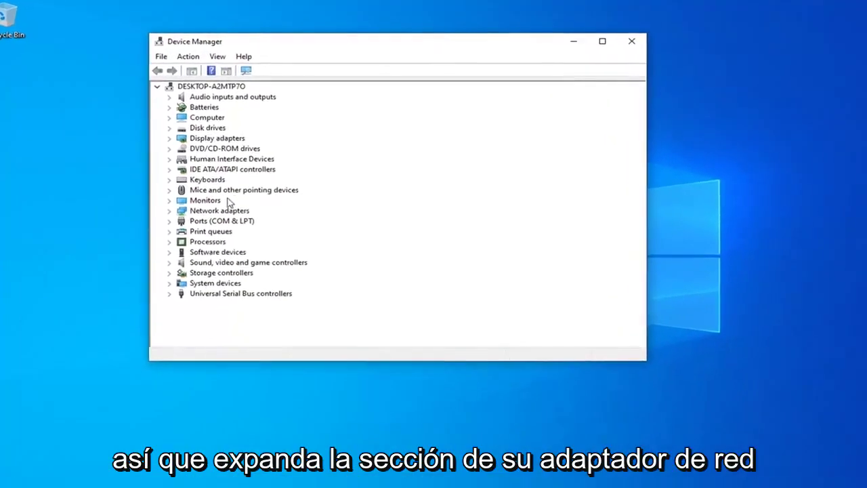
left_click(216, 211)
double_click(209, 211)
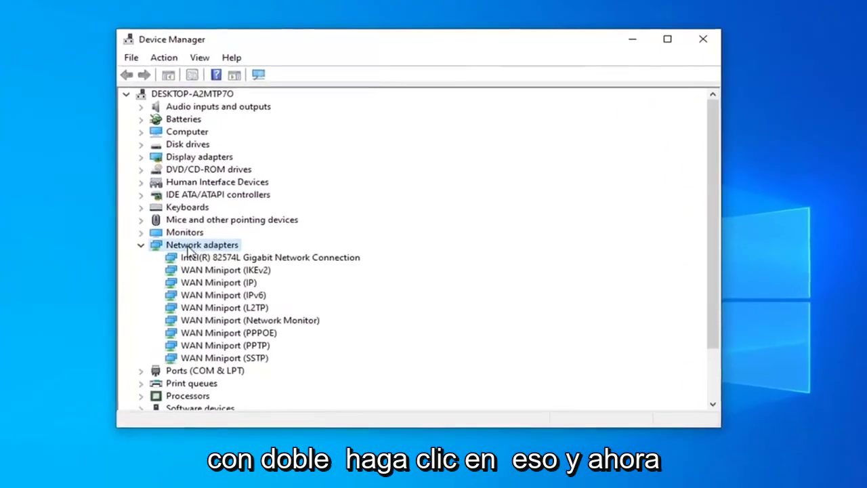
Step: Uninstall the Intel(R) 82574L Gigabit Network Connection device, collapse the Network adapters category and close Device Manager
left_click(194, 257)
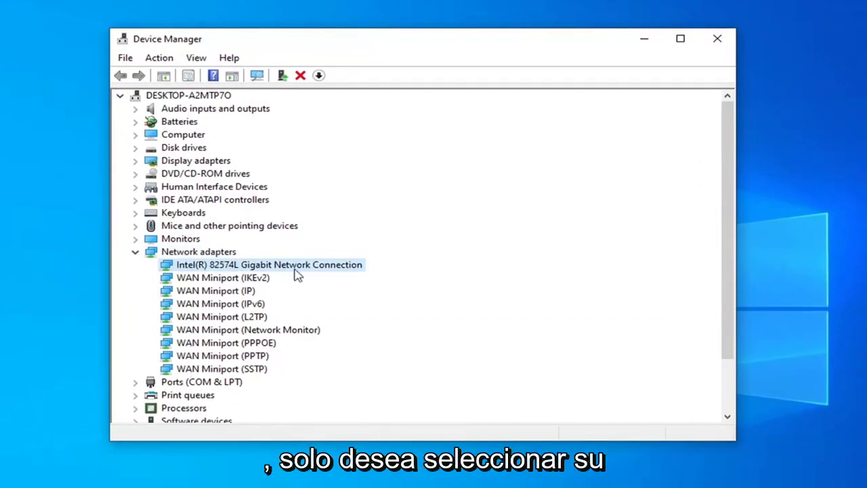
right_click(222, 269)
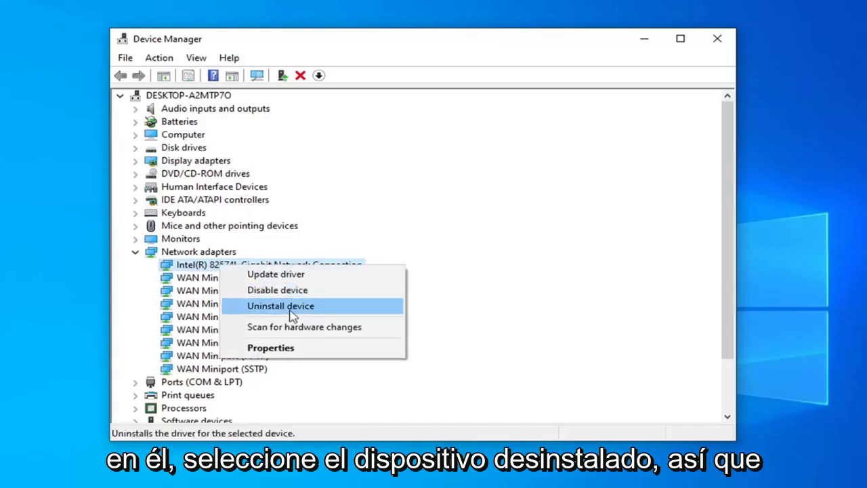
left_click(291, 312)
left_click(507, 361)
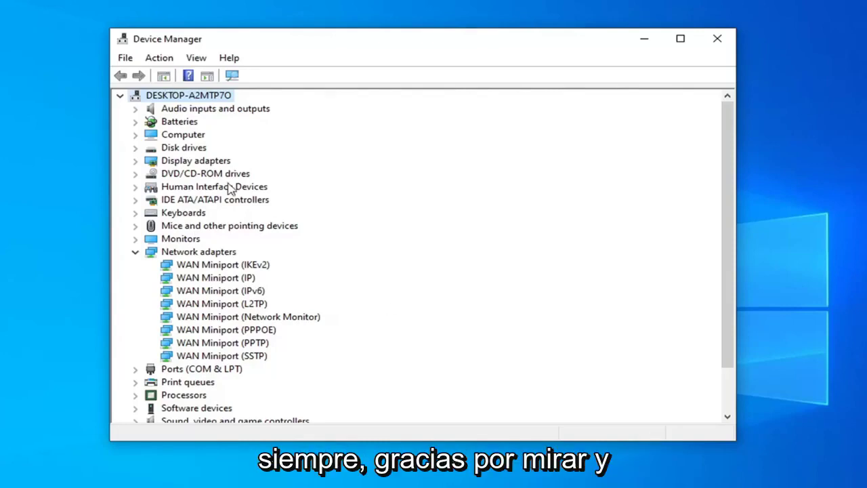
left_click(135, 251)
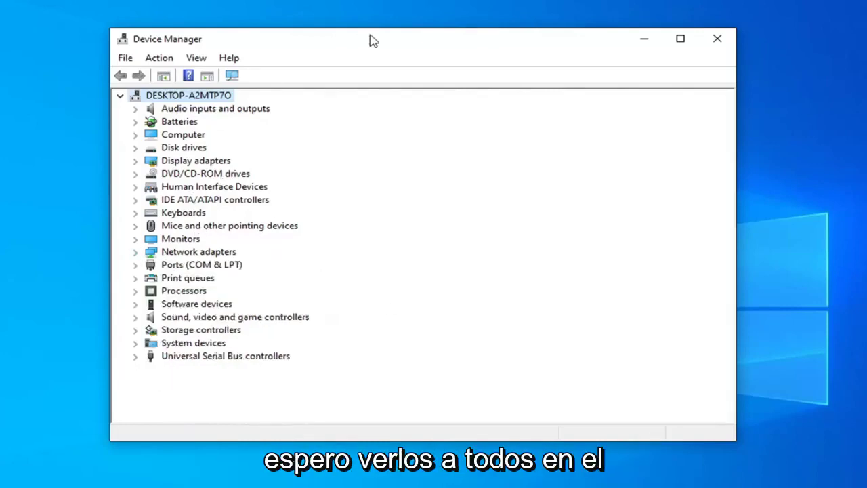
left_click(718, 39)
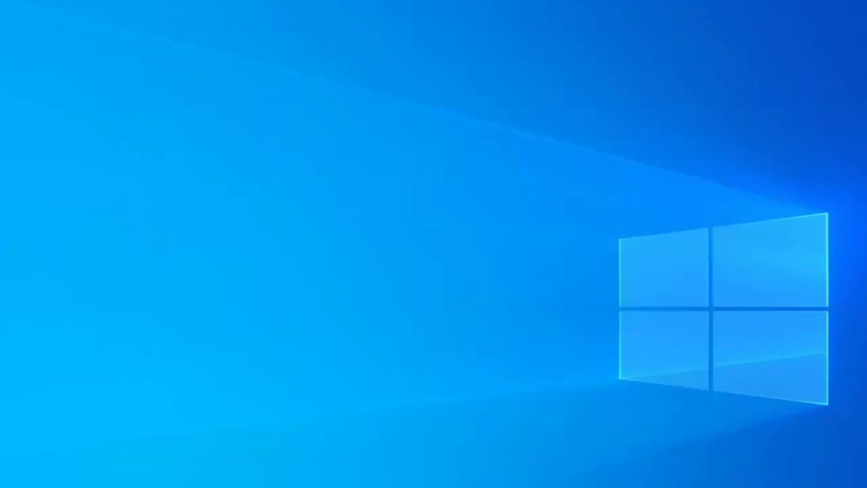